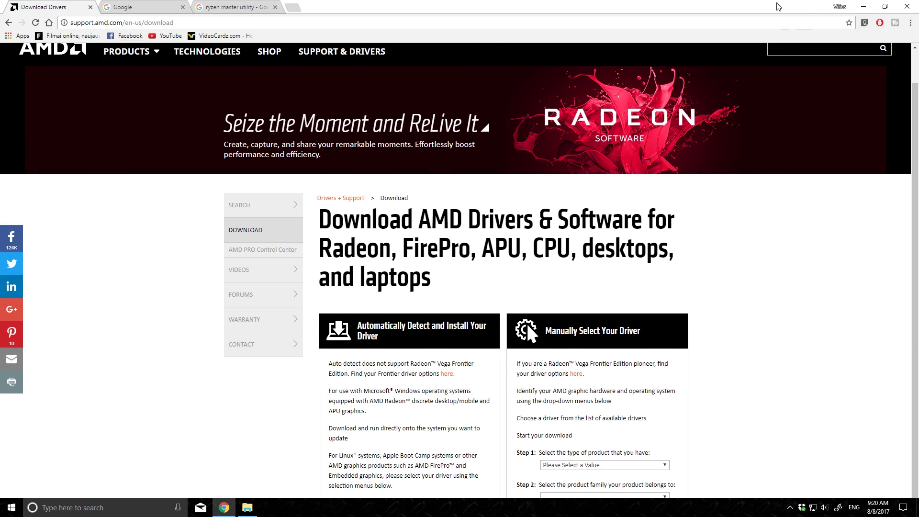
- Select Chipsets, AMD Socket AM4, B350 and Windows 10 64-bit, then display the matching drivers
double_click(710, 3)
scroll(527, 323, down, 5)
scroll(596, 227, up, 1)
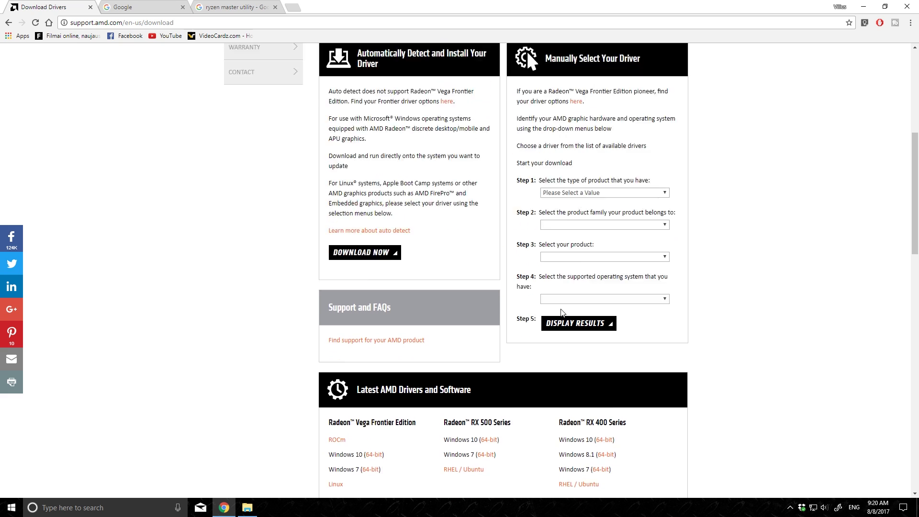
click(596, 228)
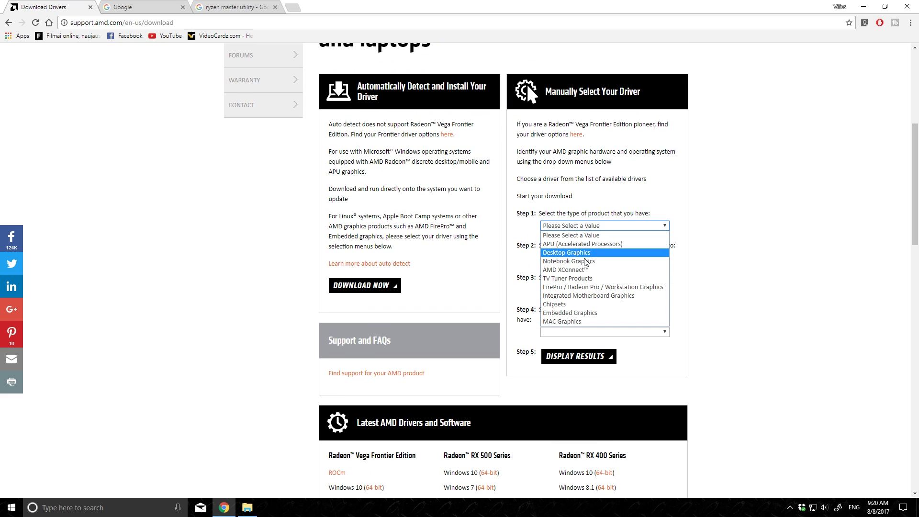
click(583, 304)
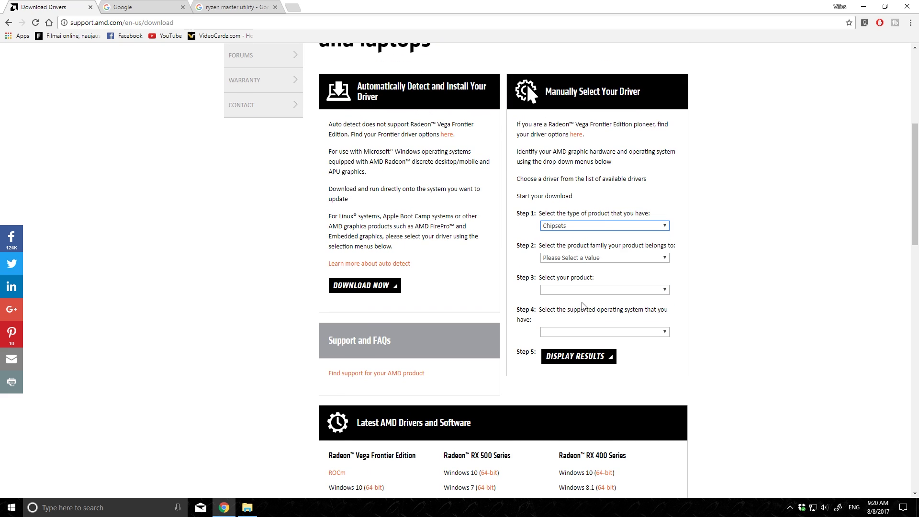
click(579, 259)
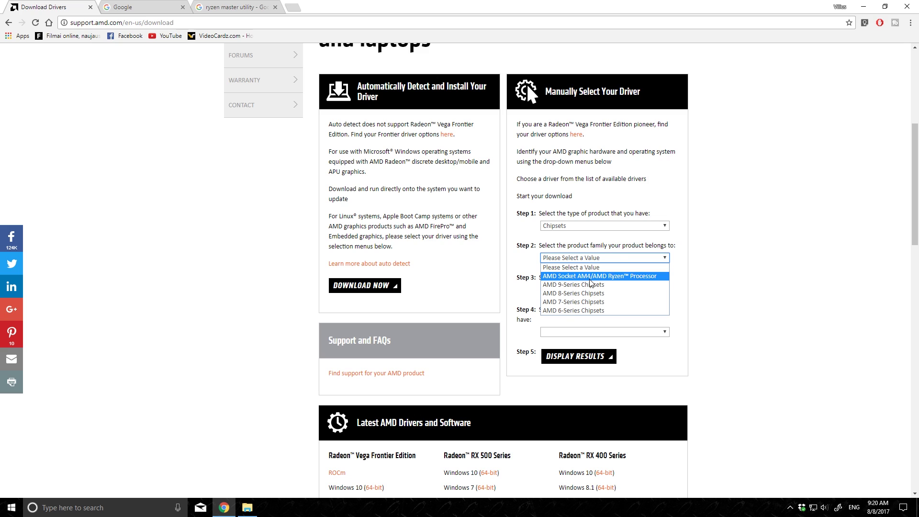
click(586, 274)
click(590, 291)
click(582, 323)
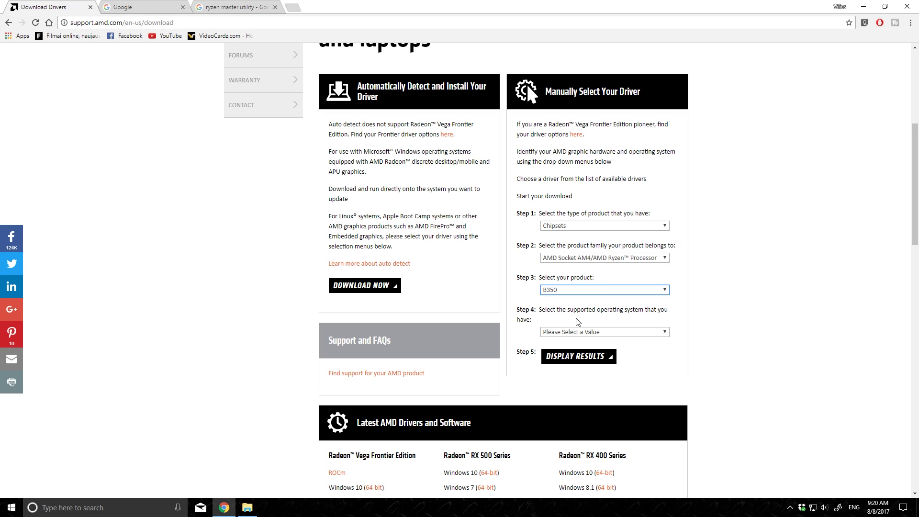
click(577, 351)
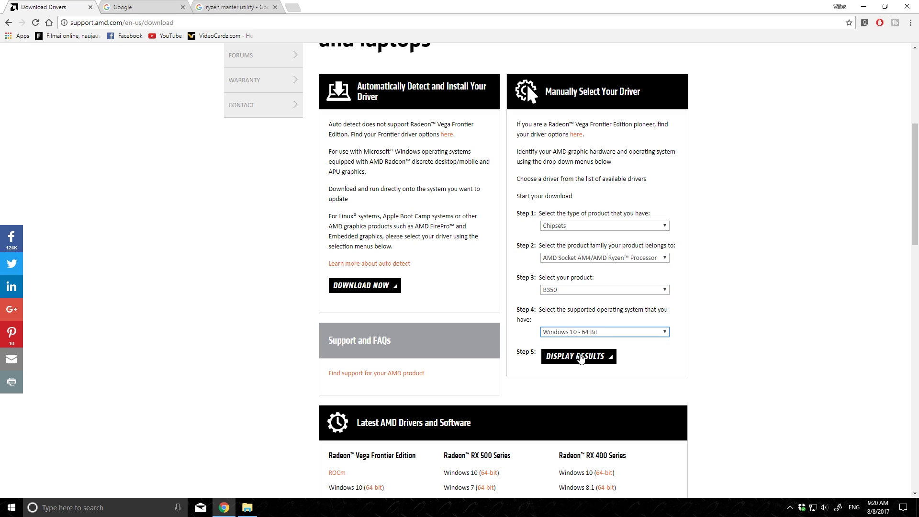
click(581, 358)
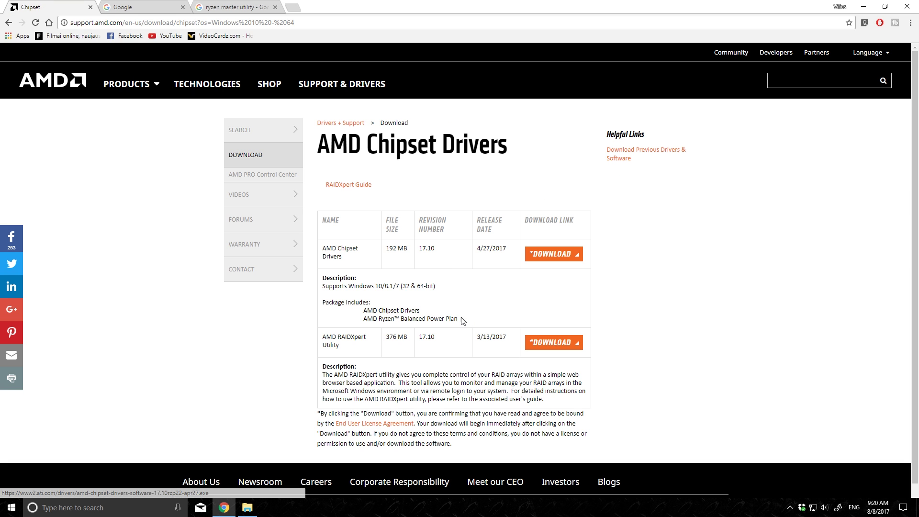
- Highlight the AMD Ryzen Balanced Power Plan entry and start a Windows search
drag(460, 321, 362, 321)
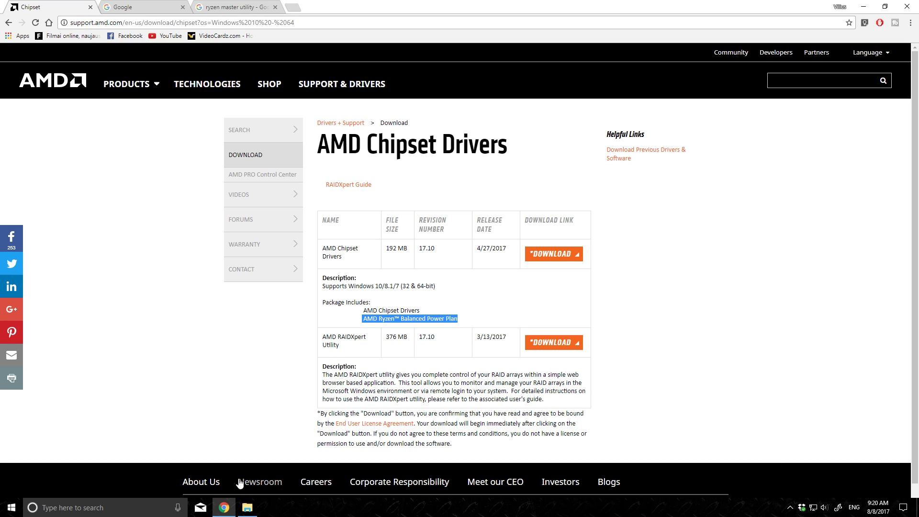
click(5, 498)
text(power plan)
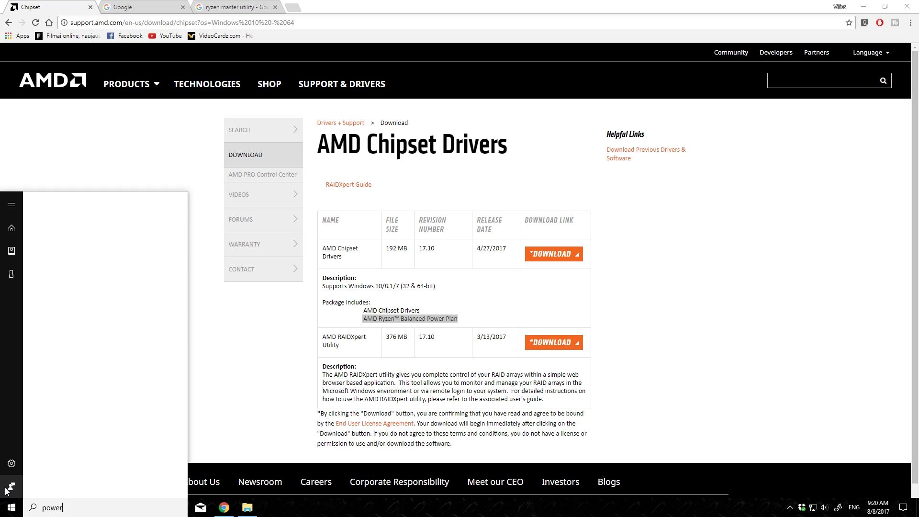
- Open the power plan settings from the Windows search
key(Return)
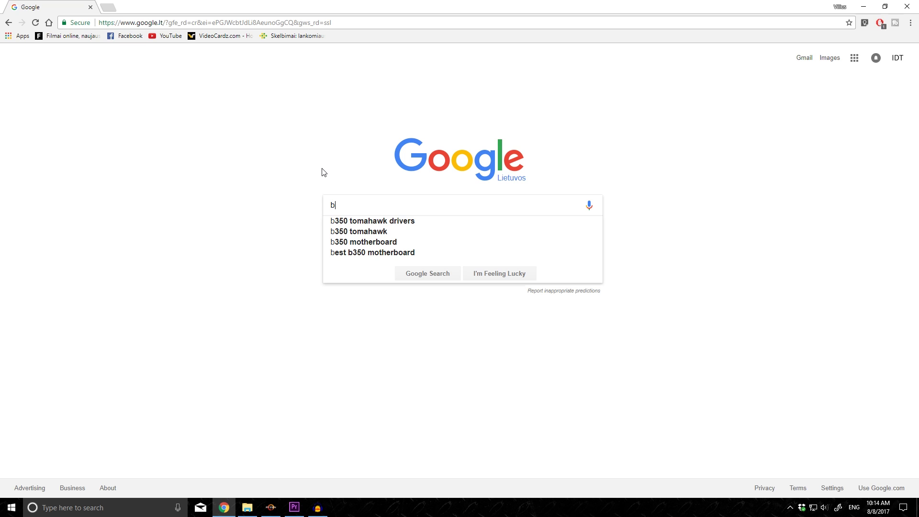
text(350 )
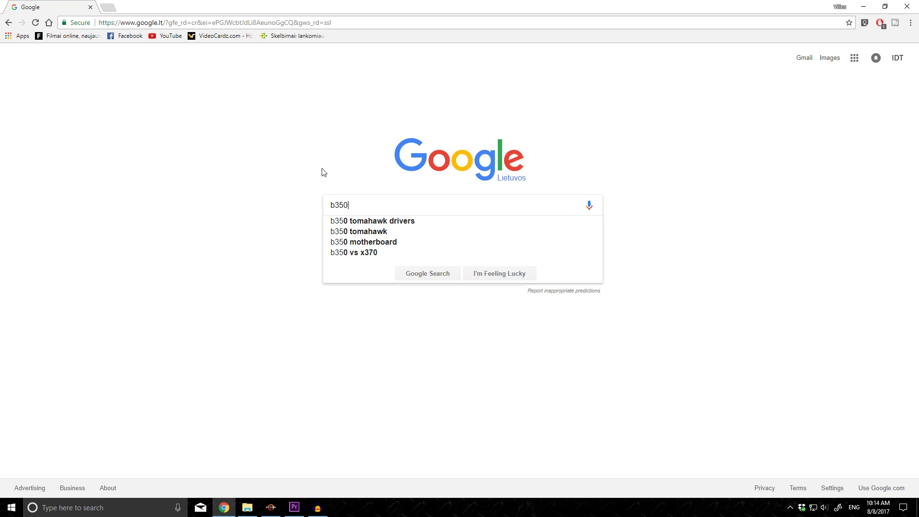
text(tomh)
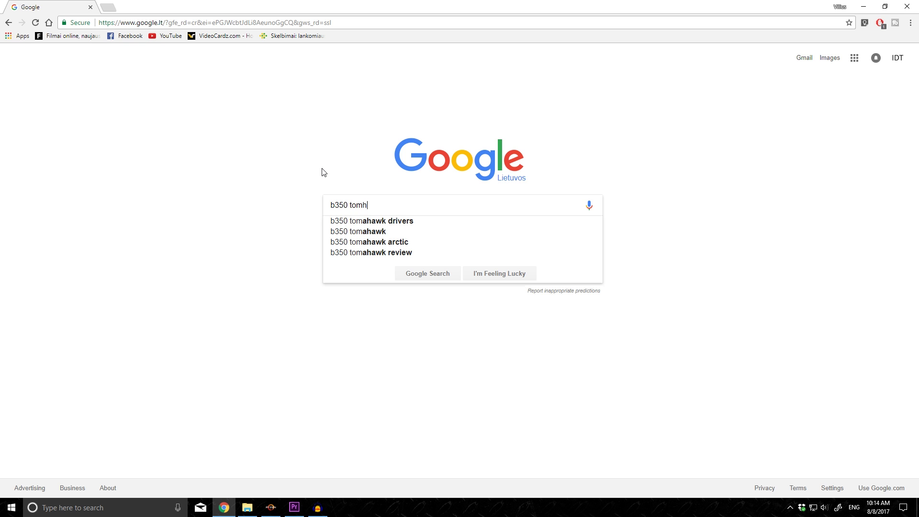
text(awk driver)
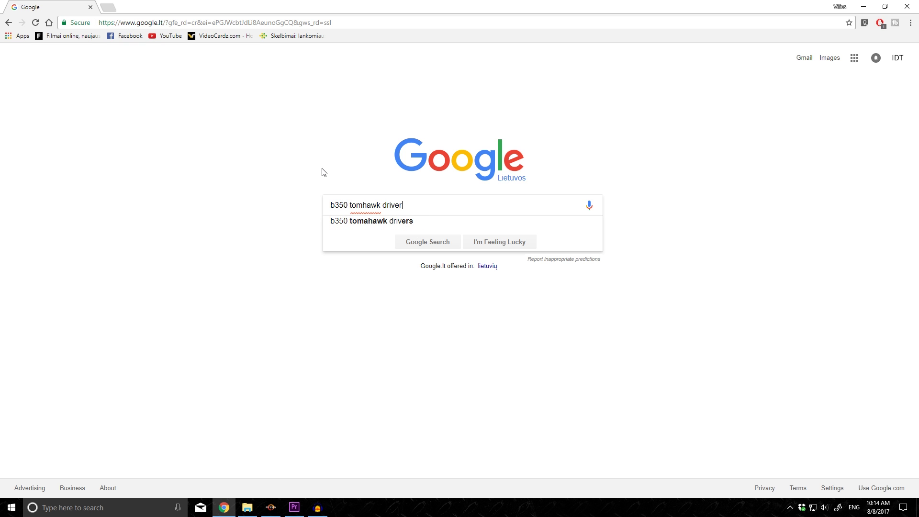
- Search 'b350 tomahawk drivers' and show MSI's Windows 10 64-bit driver downloads
key(Down)
key(Return)
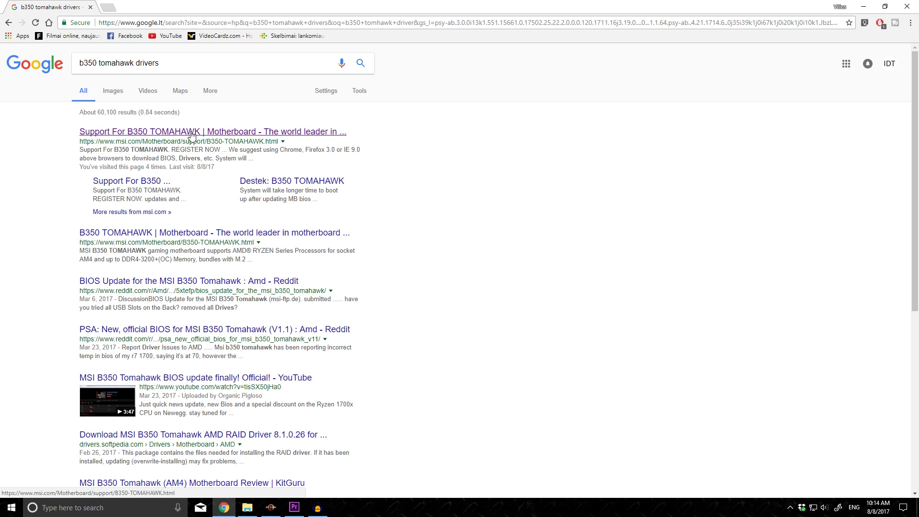
click(193, 134)
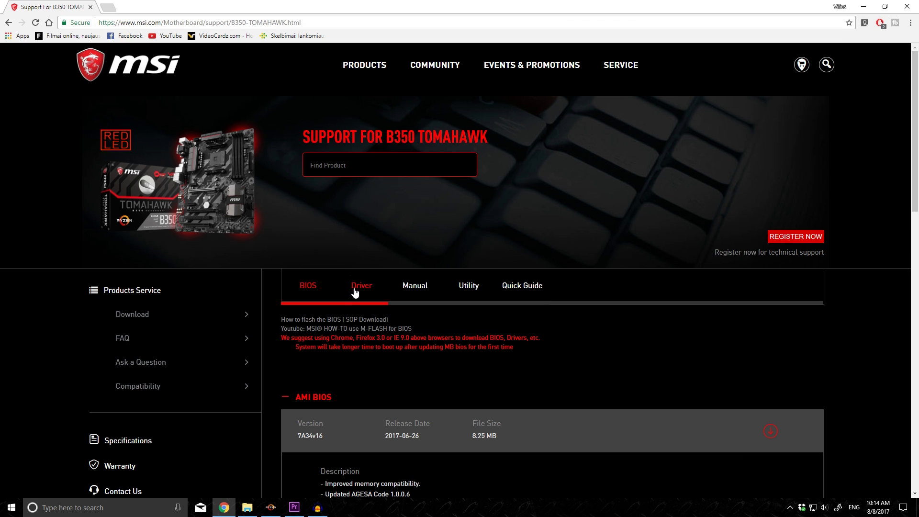
click(355, 290)
click(356, 254)
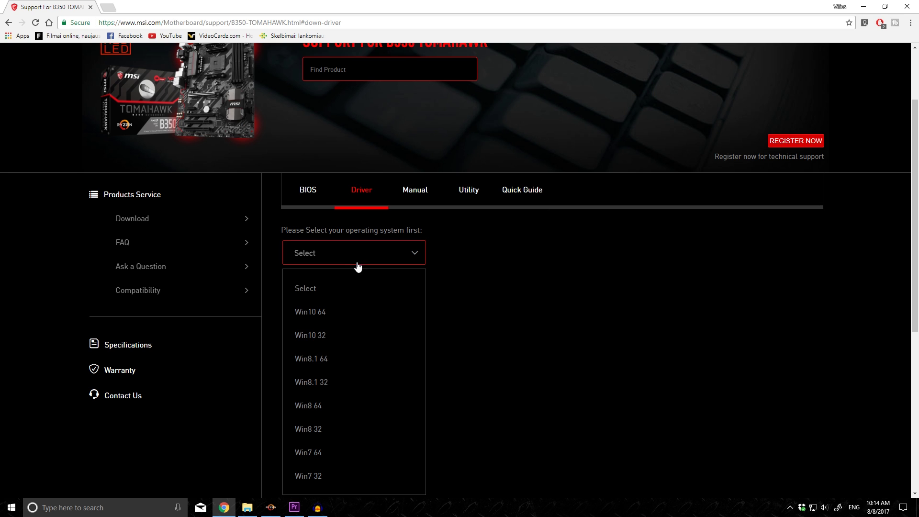
click(328, 314)
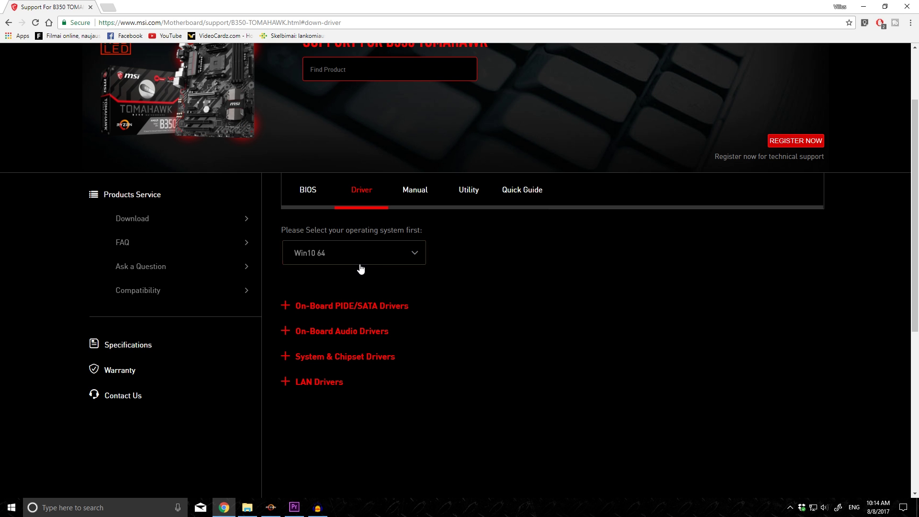
scroll(344, 288, down, 2)
- Expand the System & Chipset, LAN, Audio and SATA driver categories, highlighting chipset driver 17.10.3401
click(332, 264)
scroll(373, 342, down, 2)
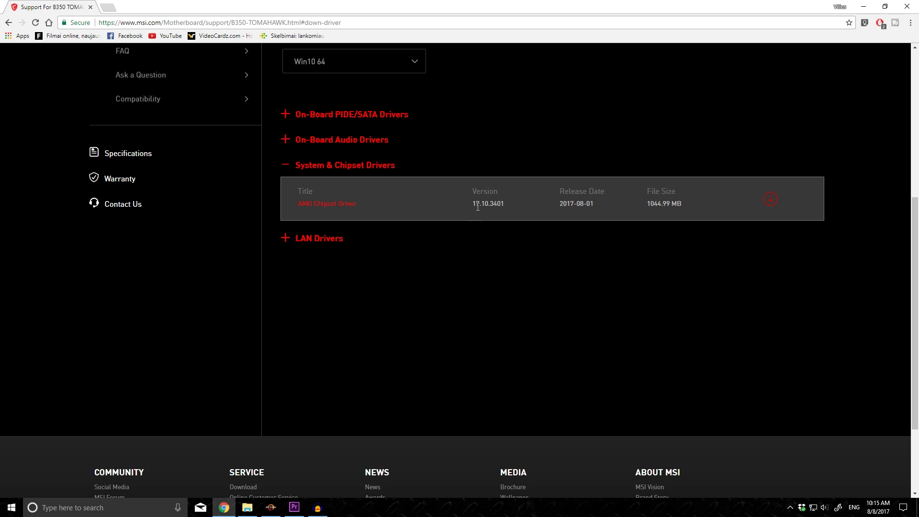
drag(472, 204, 505, 205)
click(318, 240)
click(322, 165)
click(324, 141)
click(323, 116)
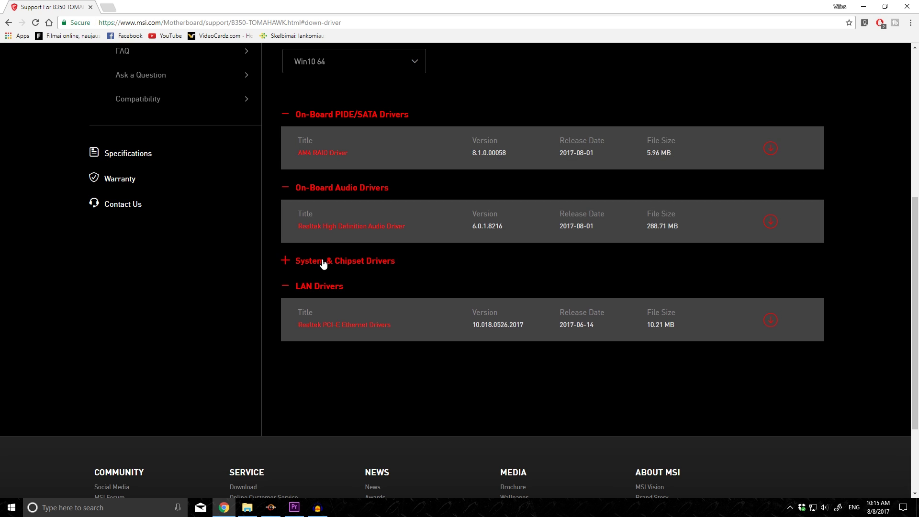
click(321, 262)
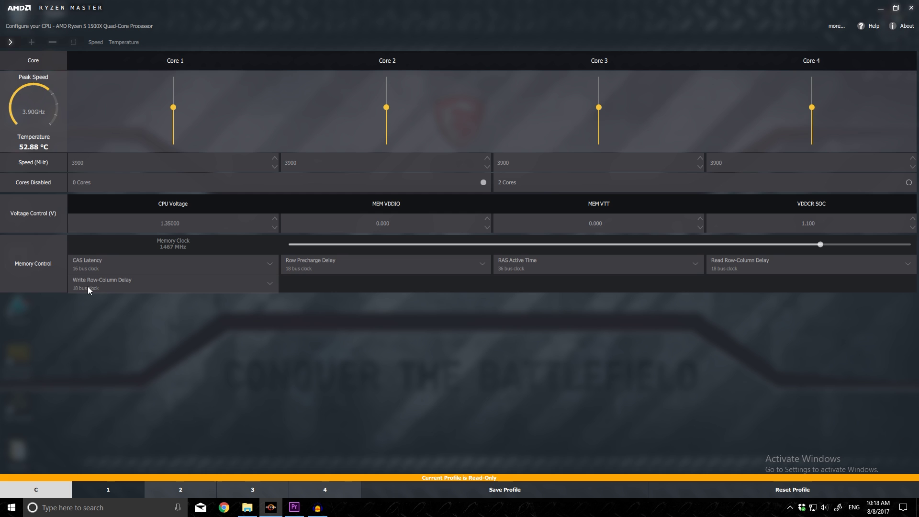
- Select saved profile 1 in Ryzen Master and apply it to the processor
click(129, 490)
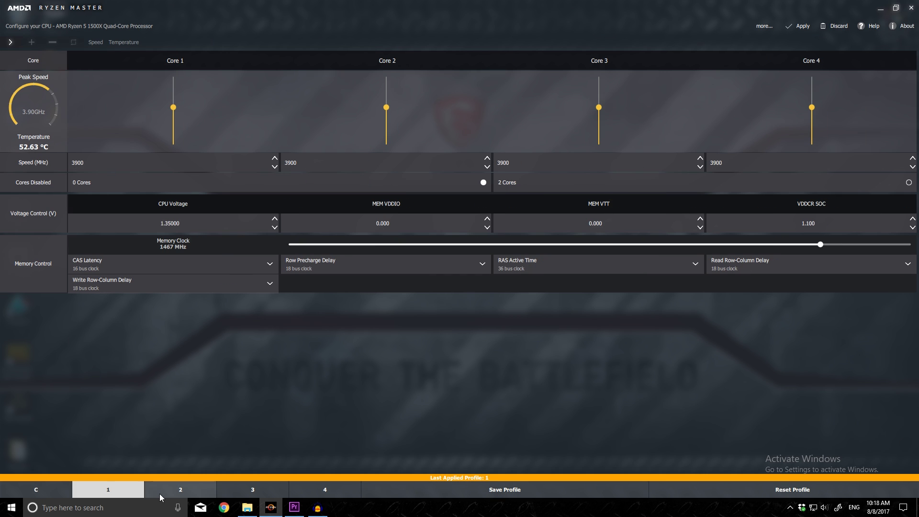
click(59, 492)
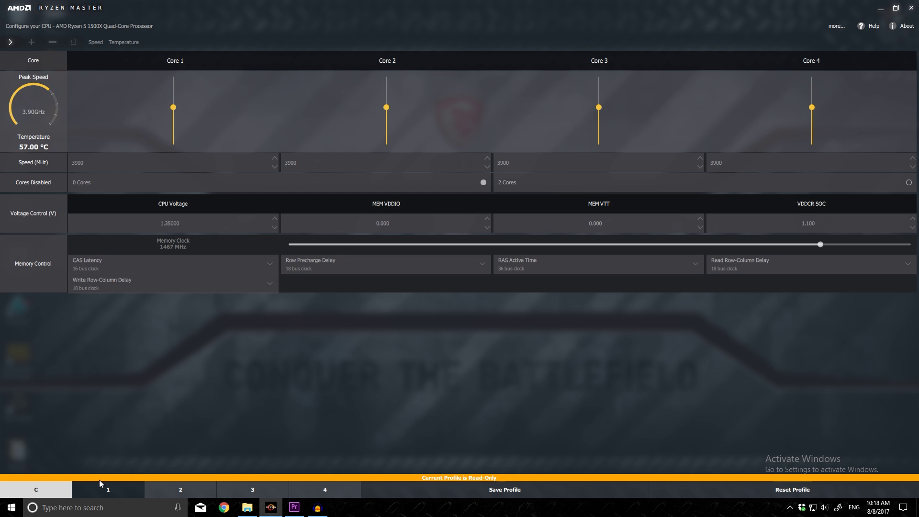
click(122, 490)
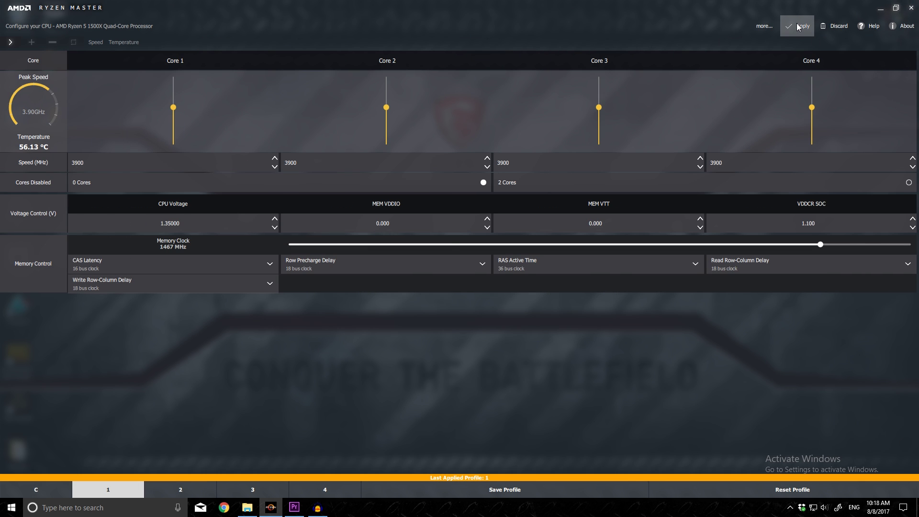
click(799, 26)
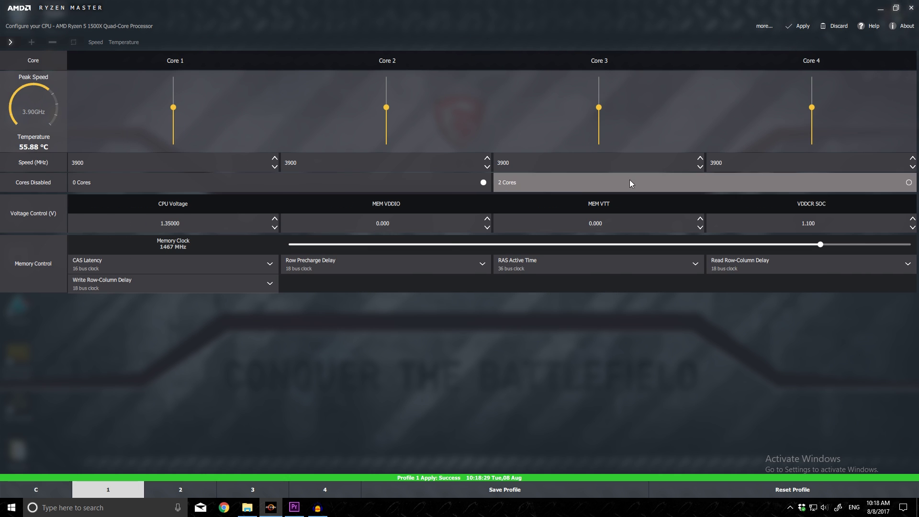